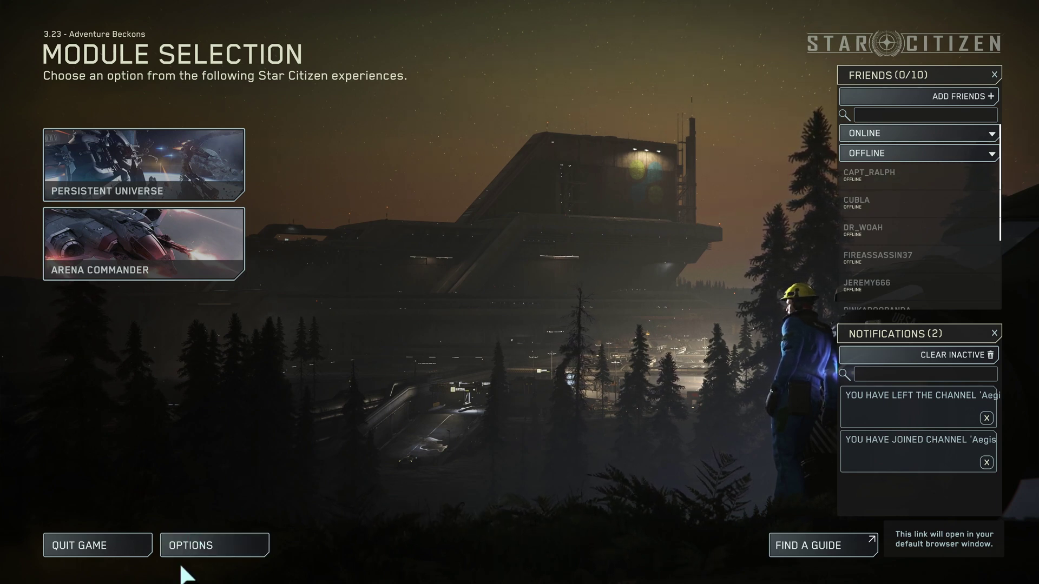
- Open OPTIONS from the Module Selection screen to show the Game Settings
click(191, 552)
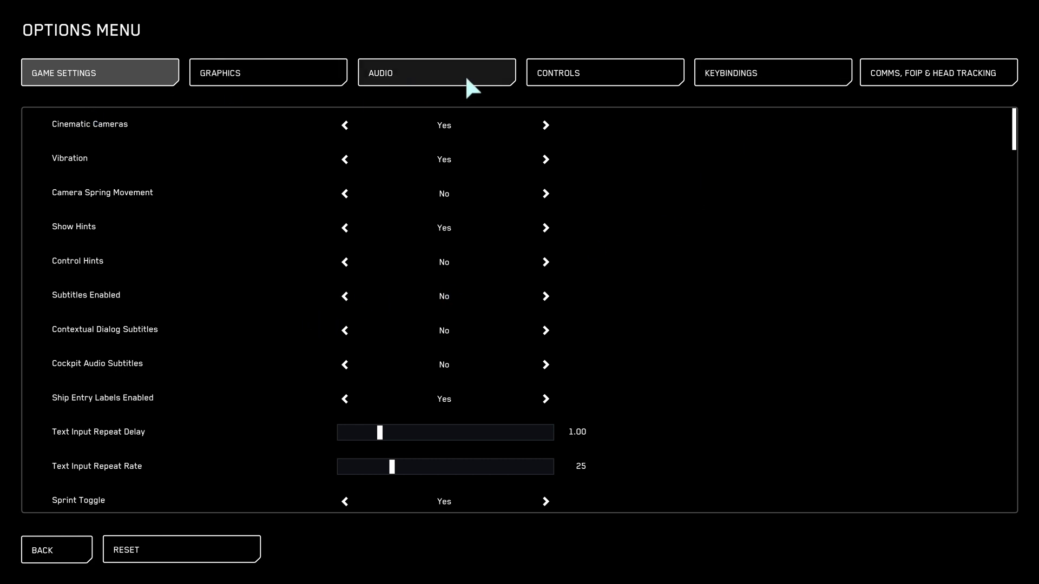
- Switch to the Controls tab to show mouse sensitivity 89, ADS 65% and zoom scaling 75%
click(569, 74)
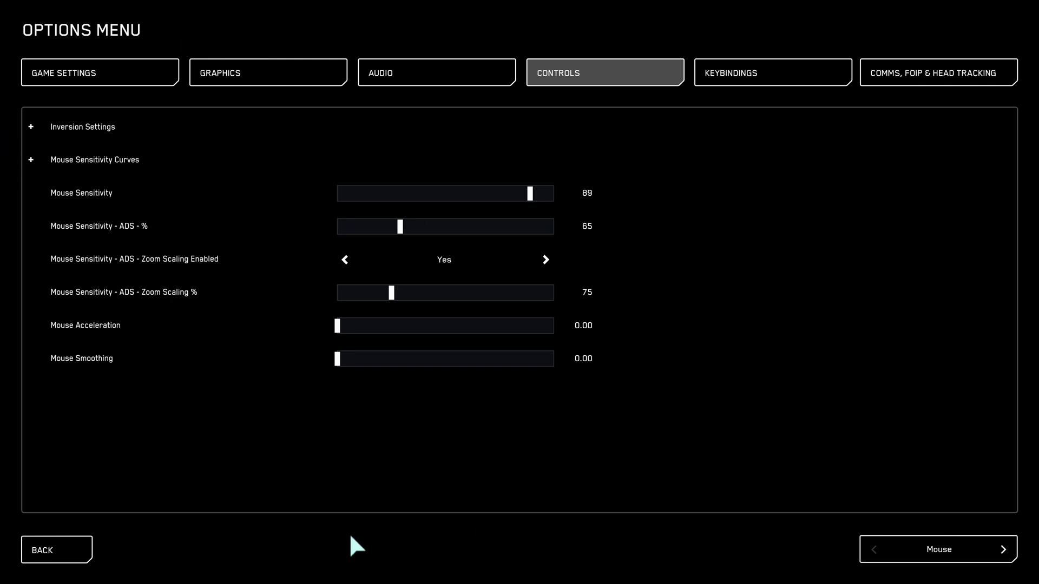
- Expand Mouse Sensitivity Curves, then expand and collapse the On Foot pitch and yaw curves
click(30, 160)
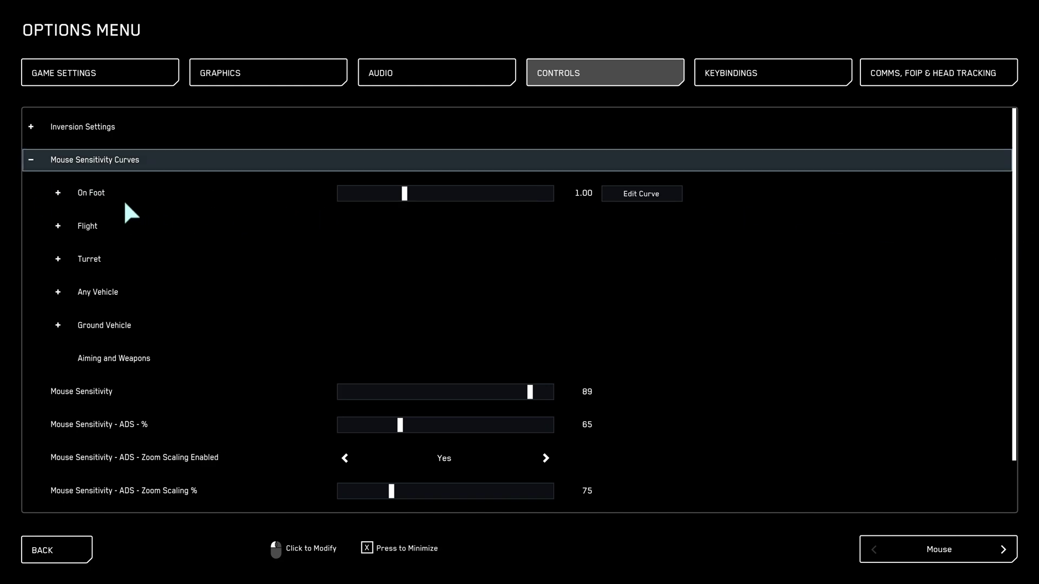
click(58, 192)
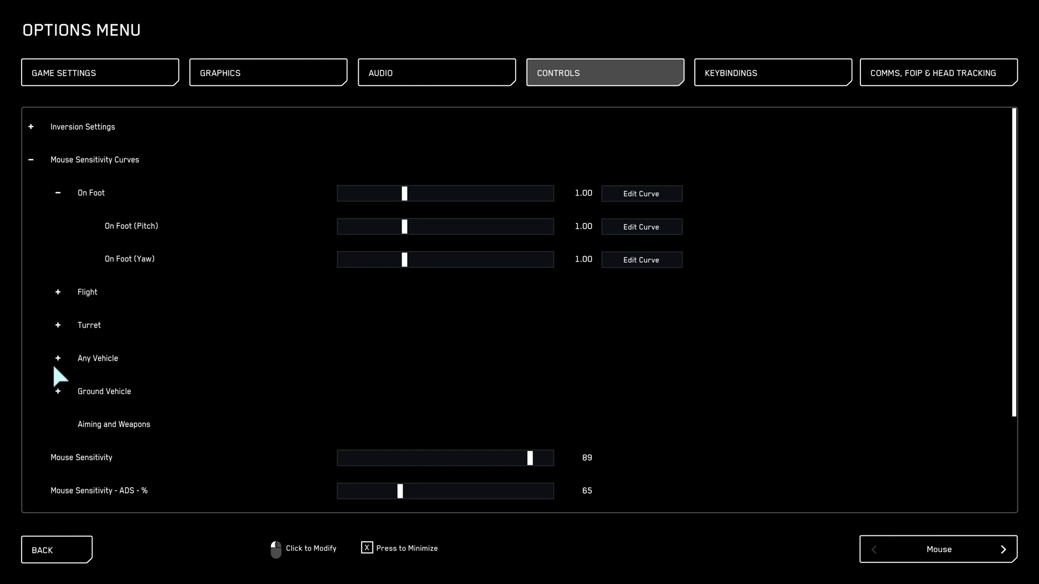
click(60, 193)
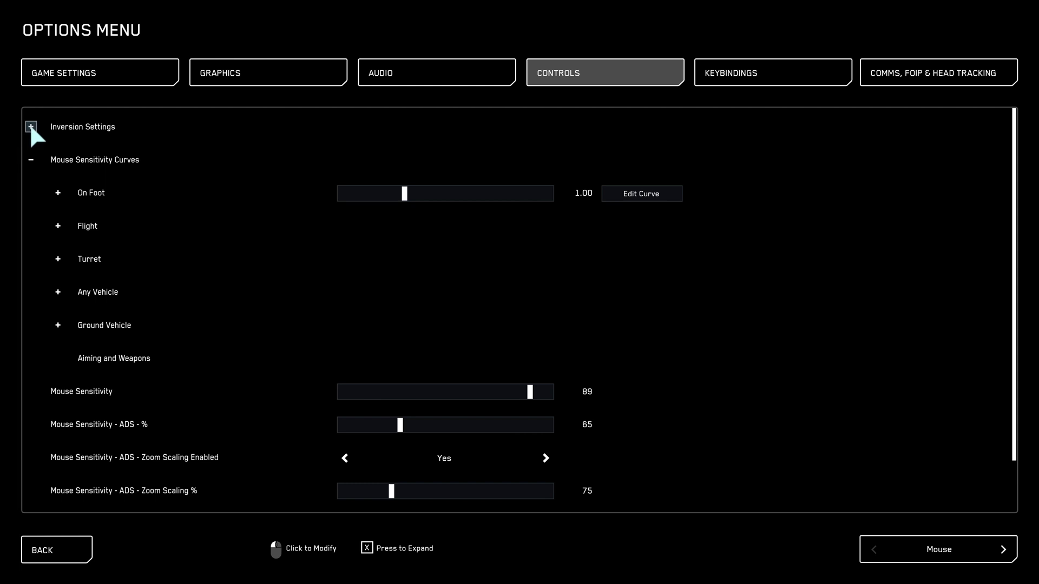
- Collapse Mouse Sensitivity Curves and go back to the Module Selection screen
click(31, 159)
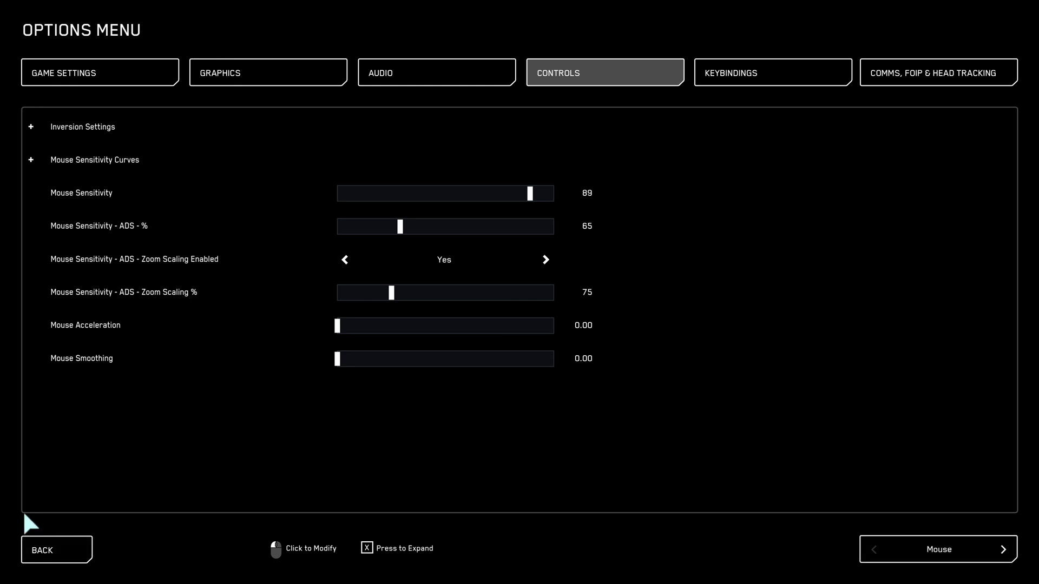
click(38, 549)
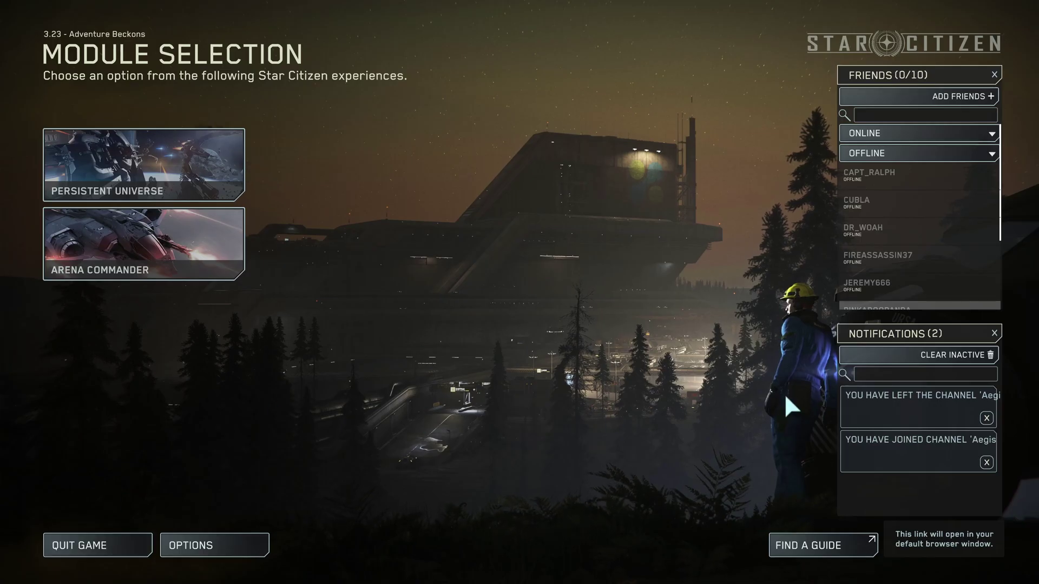